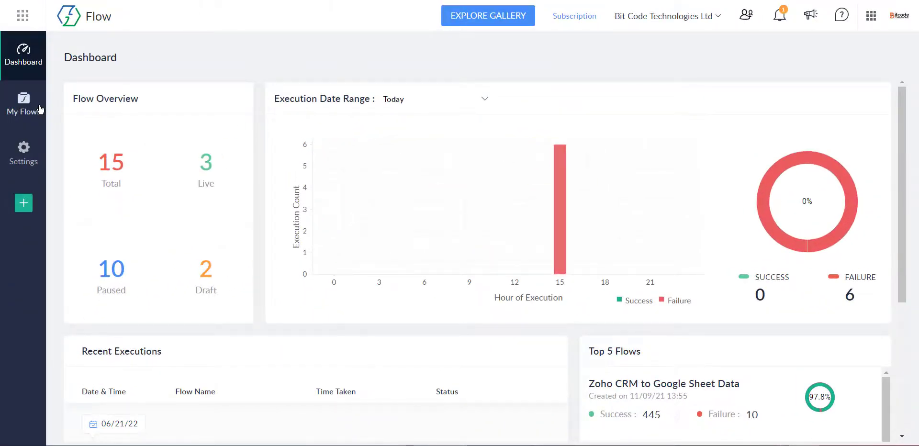
Step: Go to the My Flows page listing the account's existing flows
{"action": "left_click", "coordinate": [40, 109]}
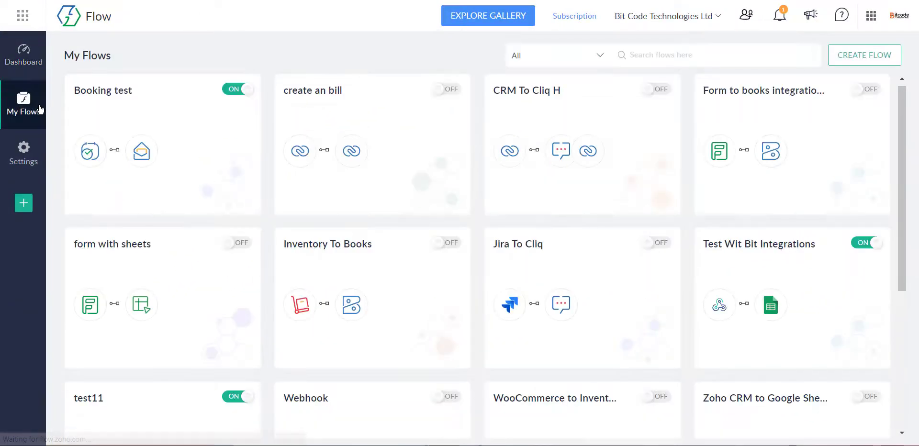
Step: Create a flow named 'Books to Inventory' with description 'Test video'
{"action": "left_click", "coordinate": [859, 62]}
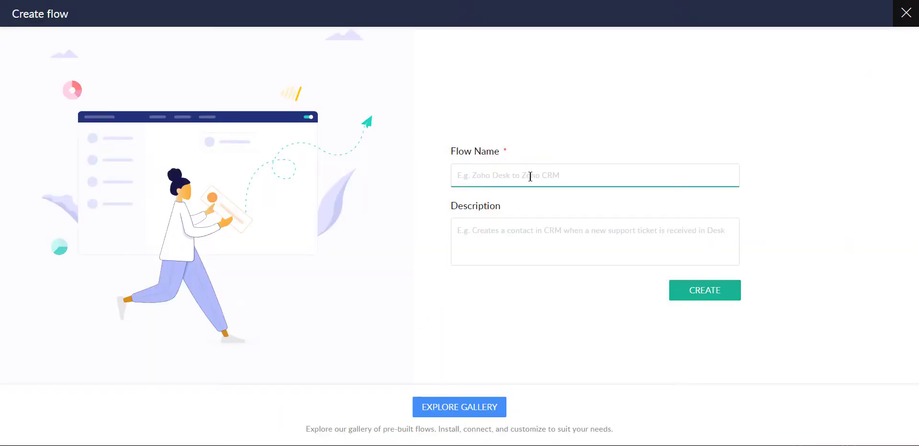
{"action": "type", "text": "Book2"}
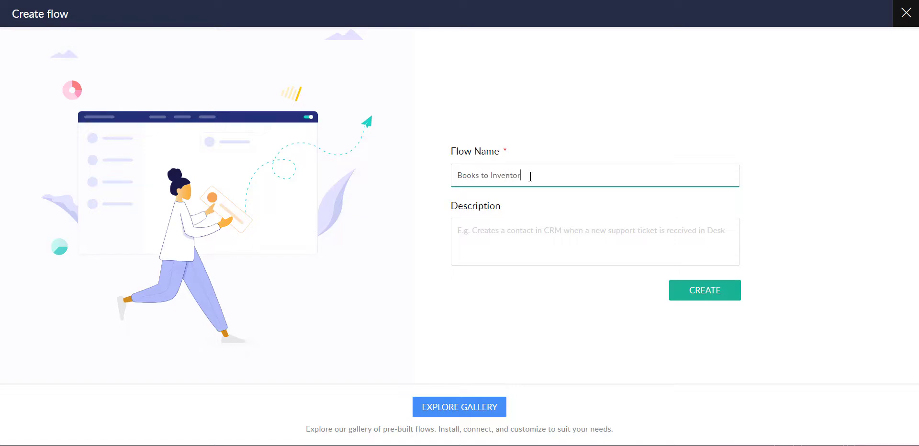
{"action": "left_click", "coordinate": [531, 231]}
{"action": "type", "text": "Test video"}
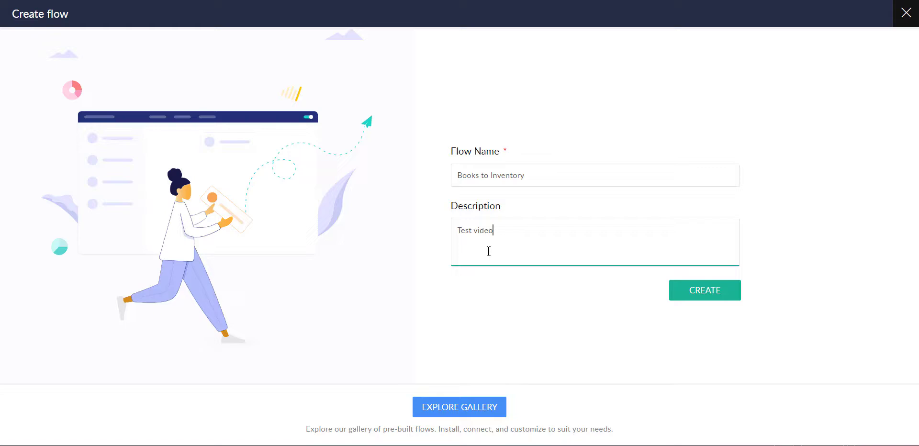
{"action": "left_click", "coordinate": [701, 291]}
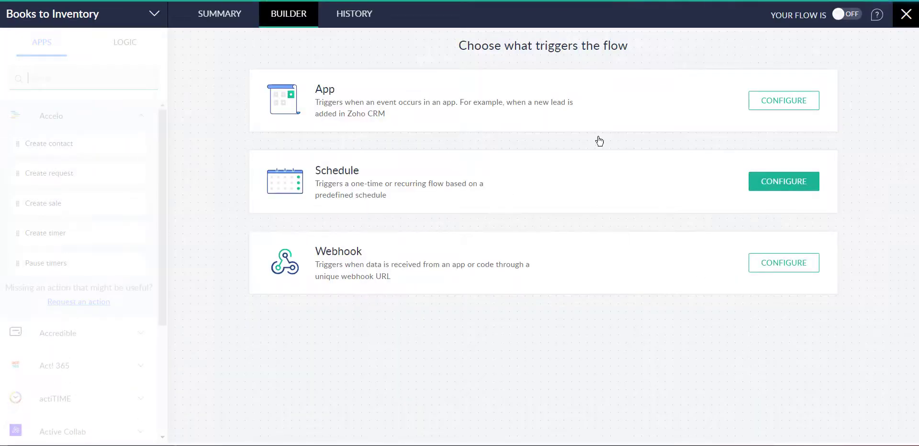
Step: Search for 'Zoho books' and select it as the flow's app trigger
{"action": "left_click", "coordinate": [771, 106]}
{"action": "left_click", "coordinate": [333, 57]}
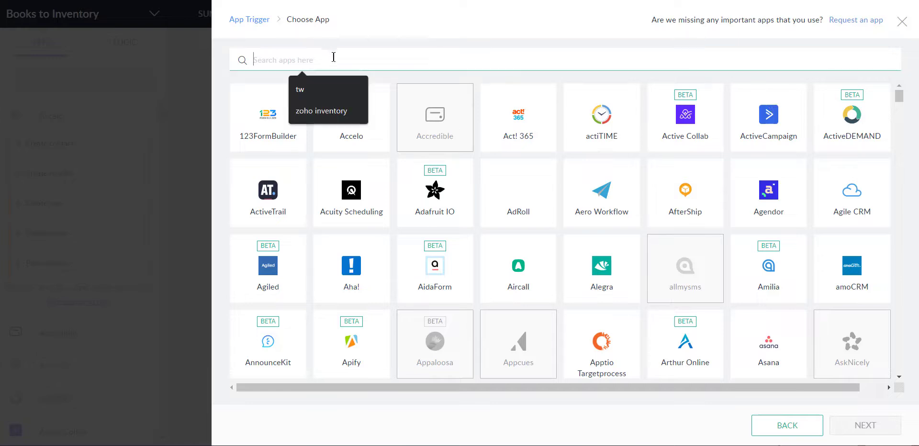
{"action": "type", "text": "Zoho book"}
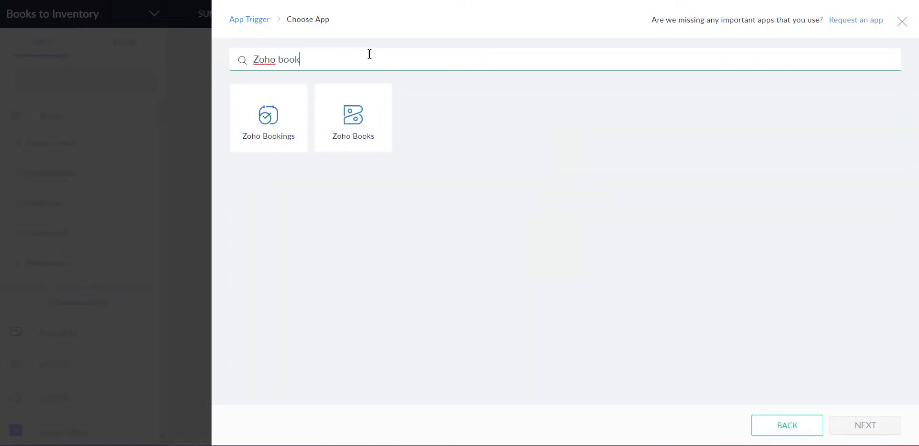
{"action": "type", "text": "s"}
{"action": "left_click", "coordinate": [287, 104]}
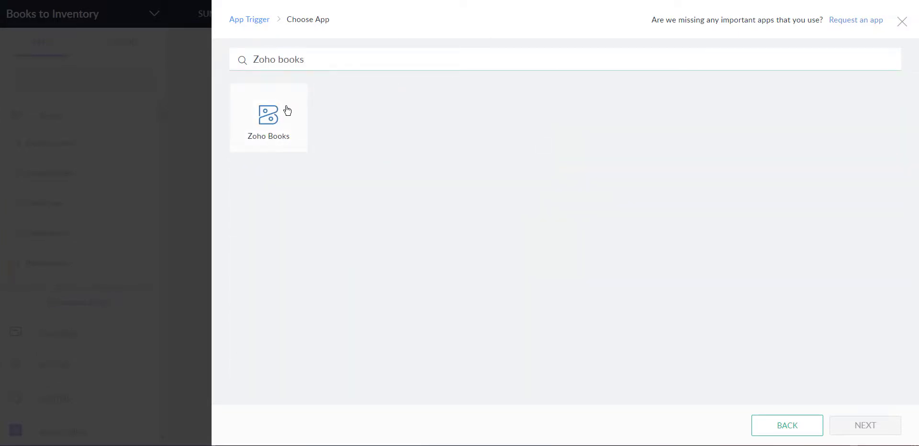
{"action": "left_click", "coordinate": [292, 110]}
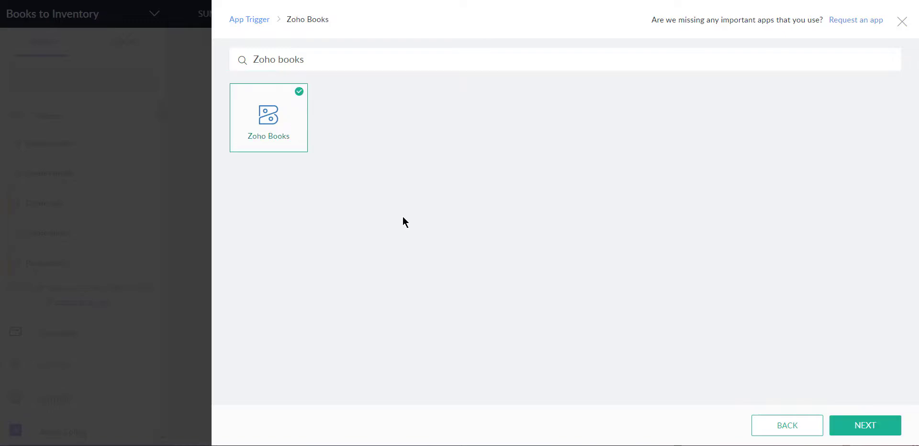
Step: Select 'Item created' from the Zoho Books trigger list
{"action": "left_click", "coordinate": [860, 429]}
{"action": "scroll", "coordinate": [574, 282], "scroll_direction": "down", "scroll_amount": 4}
{"action": "scroll", "coordinate": [550, 273], "scroll_direction": "down", "scroll_amount": 4}
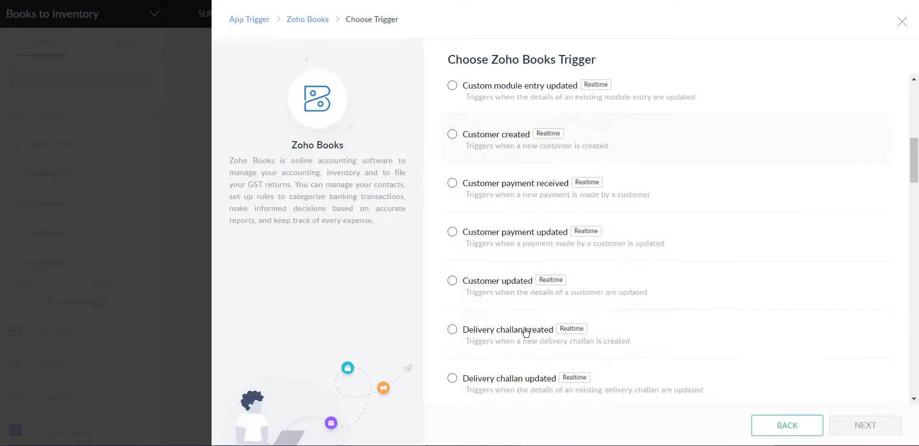
{"action": "scroll", "coordinate": [493, 267], "scroll_direction": "down", "scroll_amount": 4}
{"action": "scroll", "coordinate": [507, 255], "scroll_direction": "up", "scroll_amount": 4}
{"action": "scroll", "coordinate": [519, 266], "scroll_direction": "up", "scroll_amount": 4}
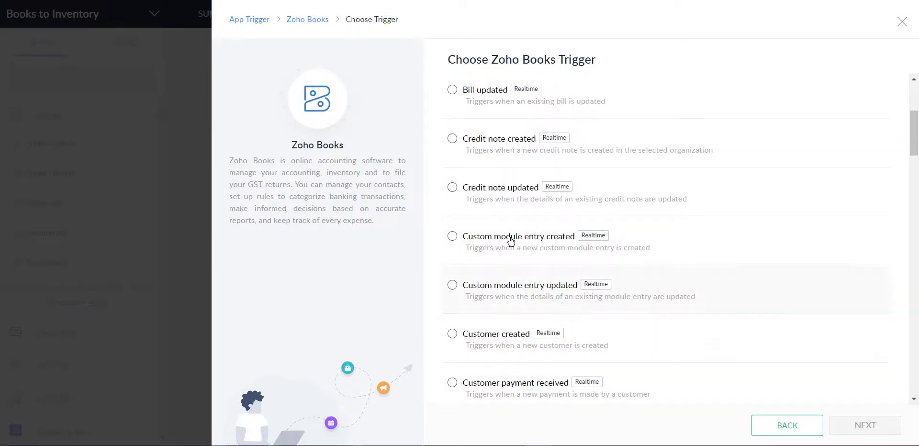
{"action": "scroll", "coordinate": [500, 273], "scroll_direction": "up", "scroll_amount": 4}
{"action": "scroll", "coordinate": [508, 188], "scroll_direction": "down", "scroll_amount": 8}
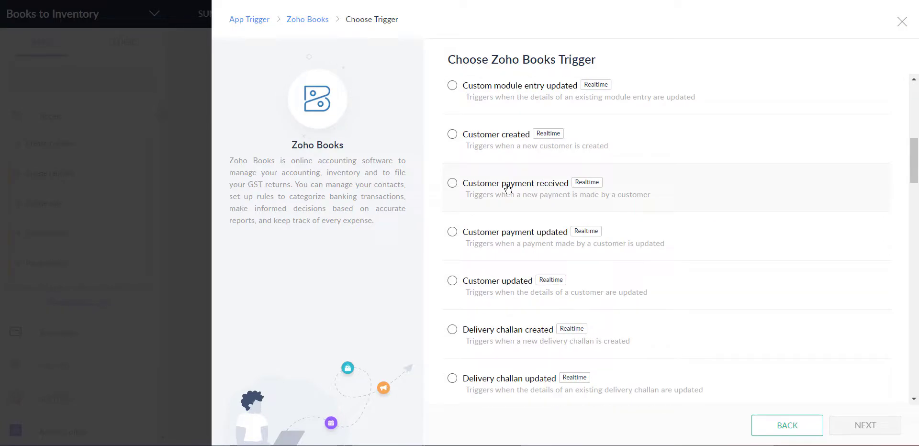
{"action": "scroll", "coordinate": [508, 188], "scroll_direction": "down", "scroll_amount": 8}
{"action": "scroll", "coordinate": [507, 194], "scroll_direction": "down", "scroll_amount": 4}
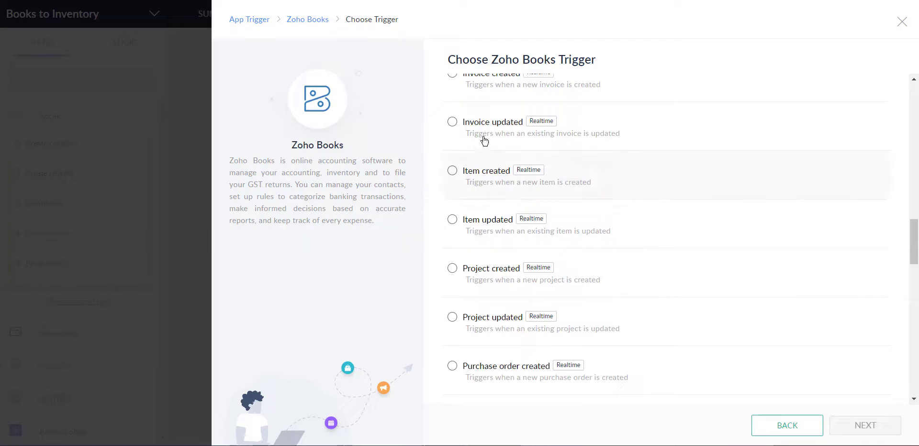
{"action": "left_click", "coordinate": [452, 171]}
Step: Pick Bit Code Technologies Limited from the trigger's Organization dropdown
{"action": "left_click", "coordinate": [852, 425]}
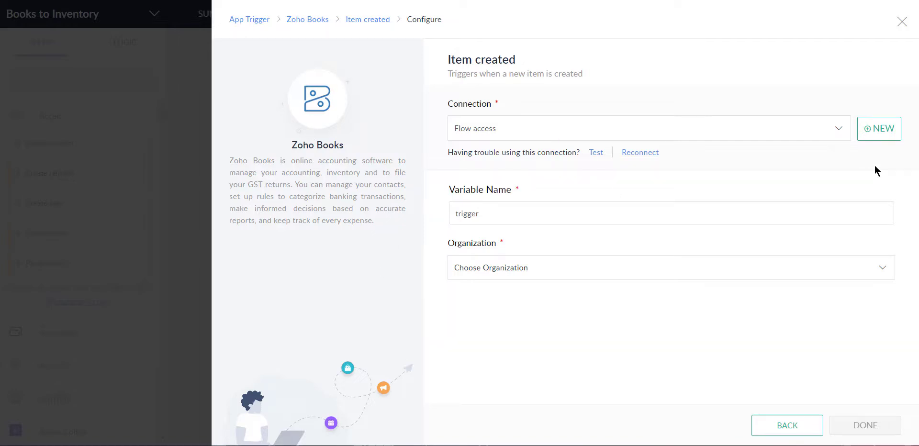
{"action": "left_click", "coordinate": [570, 268]}
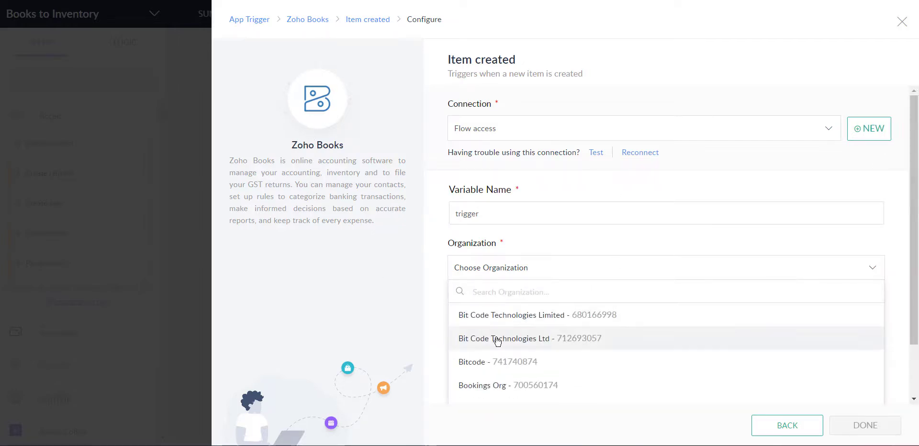
{"action": "left_click", "coordinate": [499, 317]}
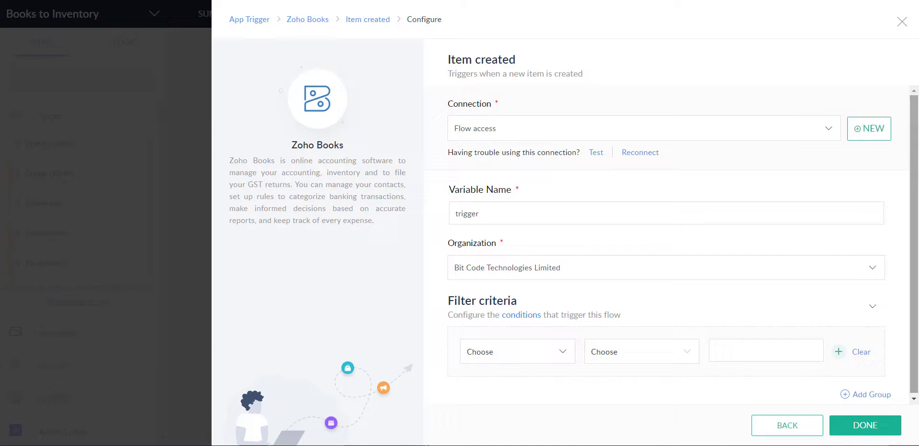
Step: Authorize a new Zoho Books connection named 'Books'
{"action": "left_click", "coordinate": [874, 129]}
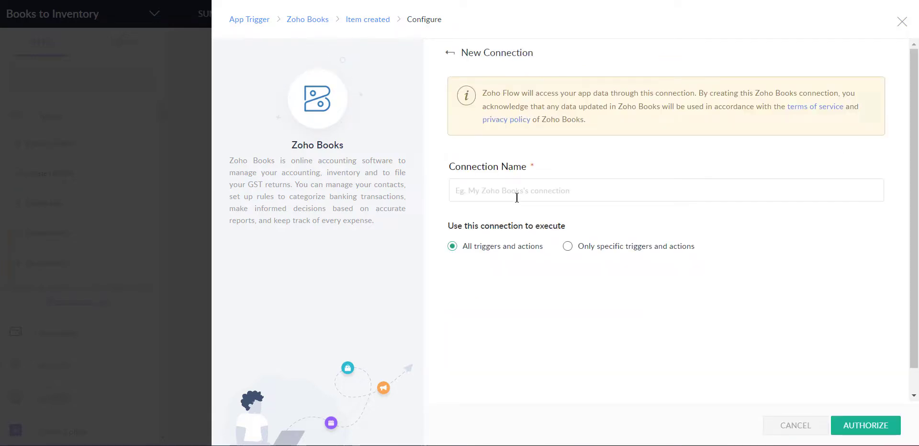
{"action": "left_click", "coordinate": [517, 198]}
{"action": "type", "text": "Books"}
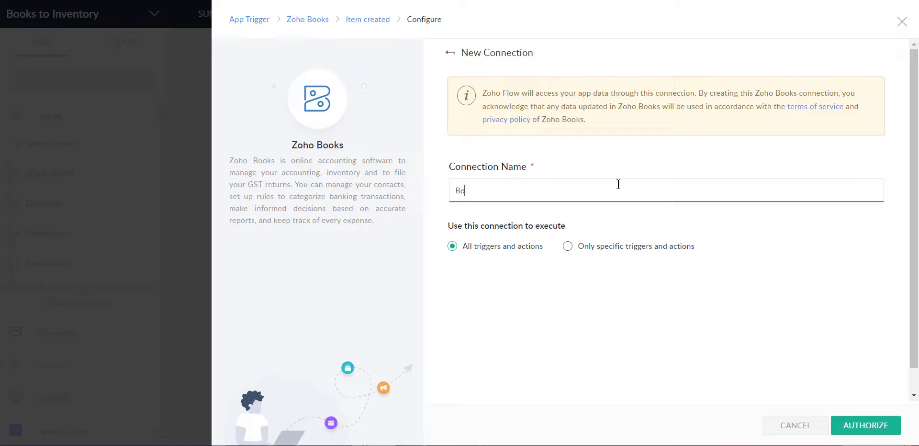
{"action": "left_click", "coordinate": [852, 423]}
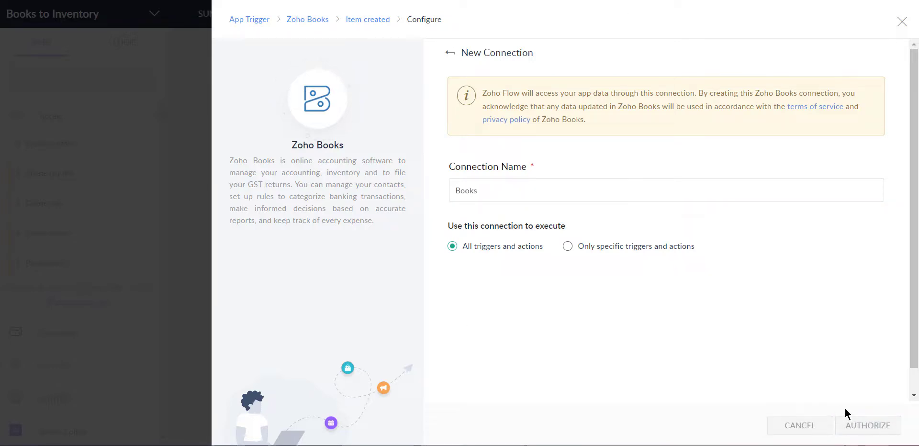
{"action": "scroll", "coordinate": [363, 120], "scroll_direction": "down", "scroll_amount": 5}
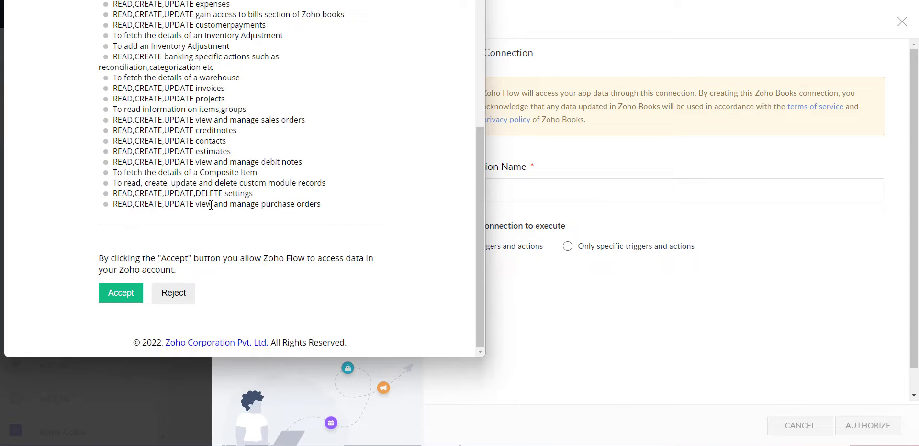
{"action": "left_click", "coordinate": [126, 297]}
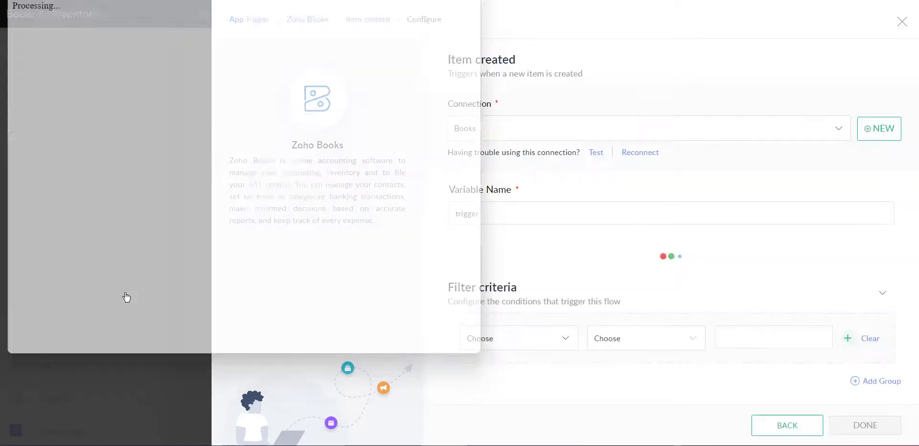
Step: Reselect Bit Code Technologies Limited as organization and save the Item created trigger
{"action": "left_click", "coordinate": [514, 279]}
{"action": "left_click", "coordinate": [506, 310]}
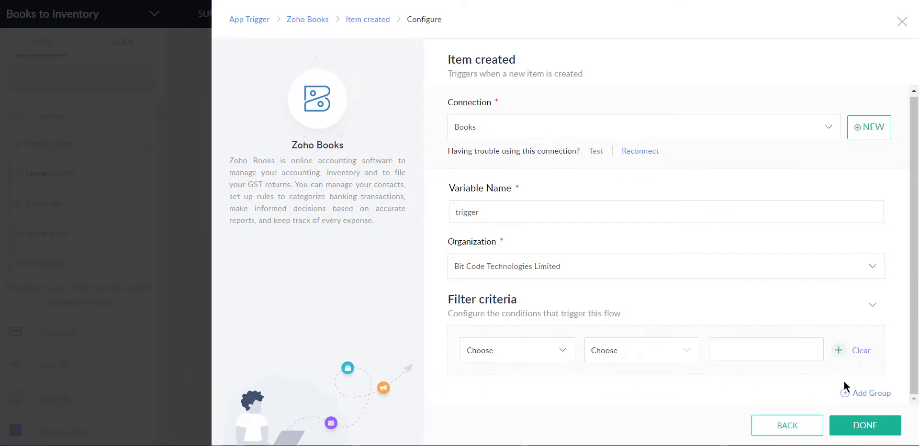
{"action": "left_click", "coordinate": [864, 429]}
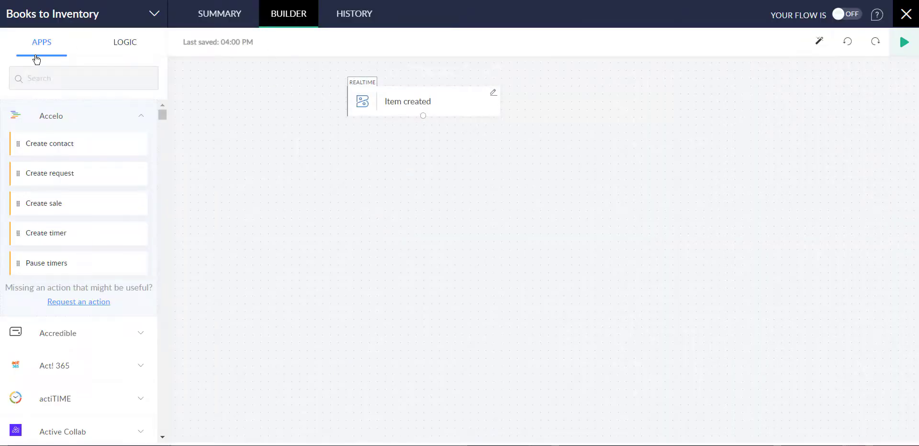
Step: Filter the apps to Zoho Inventory and expand its actions to show Create item
{"action": "left_click", "coordinate": [50, 76]}
{"action": "type", "text": "in"}
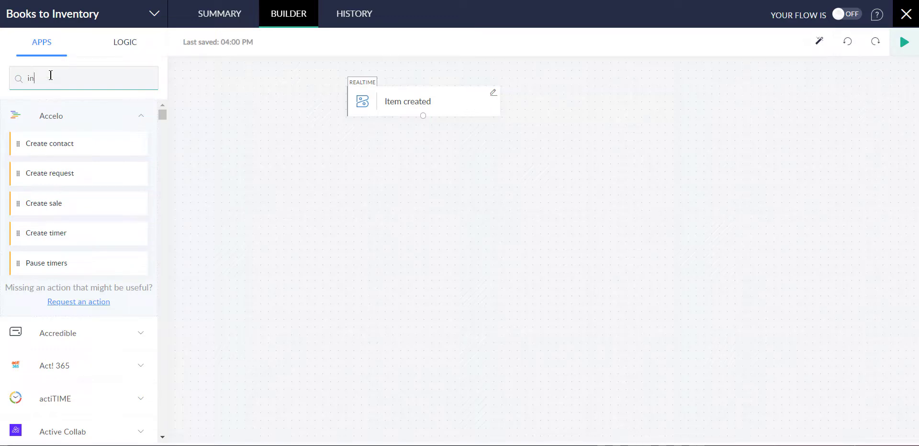
{"action": "type", "text": "ven"}
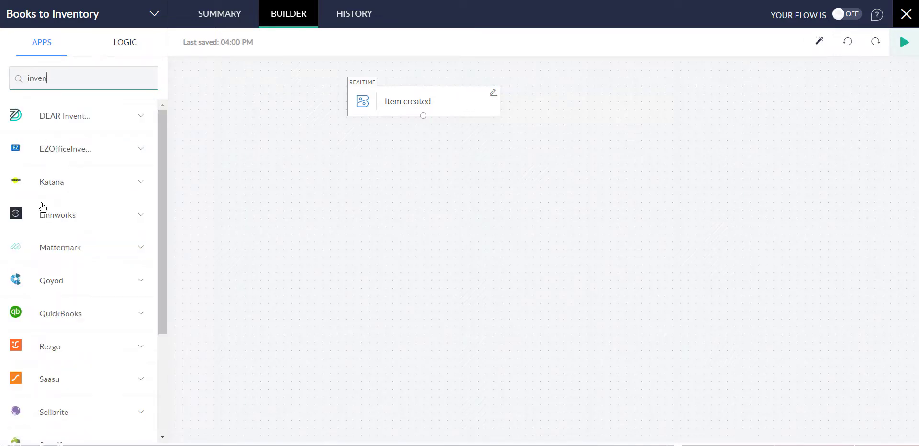
{"action": "type", "text": "tory"}
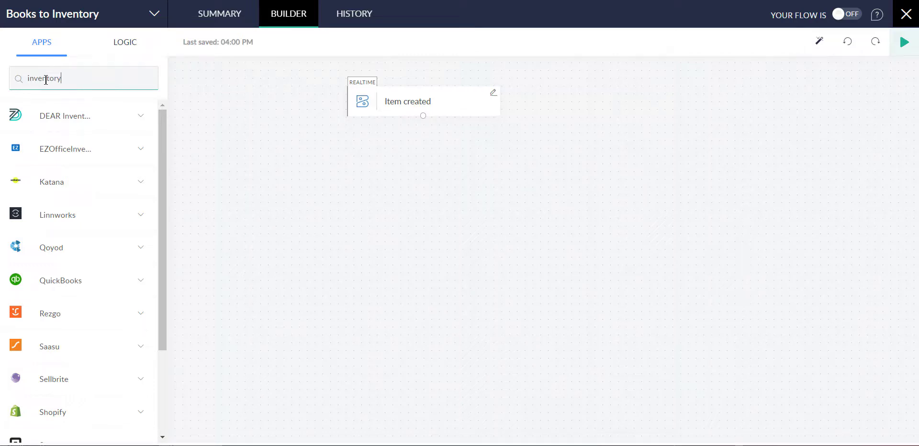
{"action": "type", "text": "Z"}
{"action": "type", "text": "oho"}
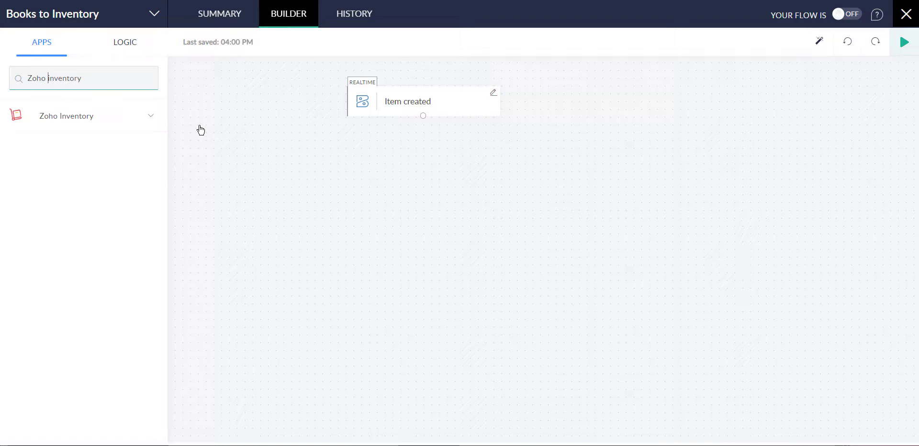
{"action": "left_click", "coordinate": [152, 118]}
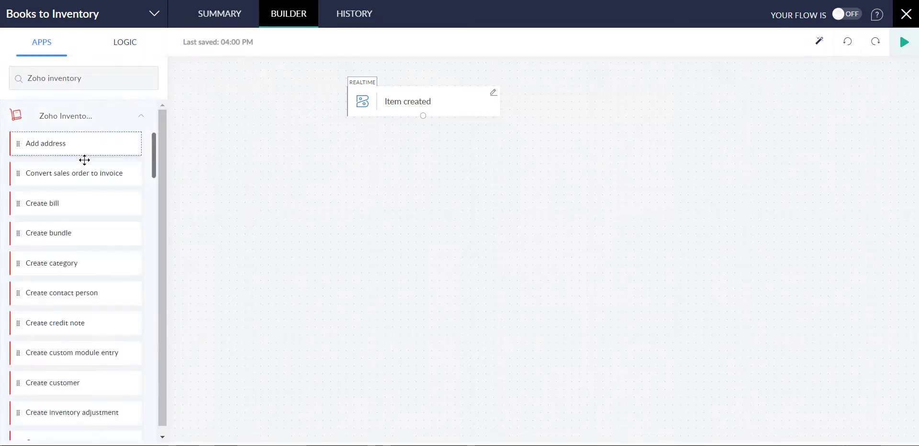
{"action": "scroll", "coordinate": [37, 280], "scroll_direction": "down", "scroll_amount": 5}
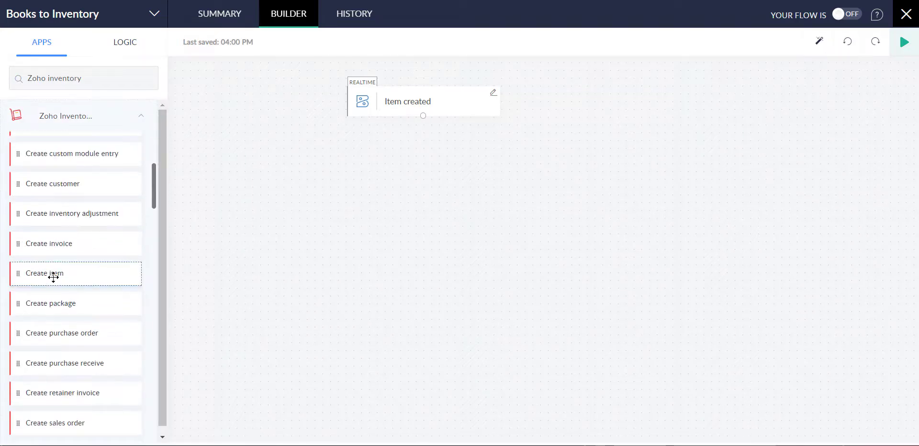
Step: Add a Zoho Inventory Create item action below Item created, organization Bit Code Technologies Limited
{"action": "left_click_drag", "start_coordinate": [46, 278], "coordinate": [397, 163]}
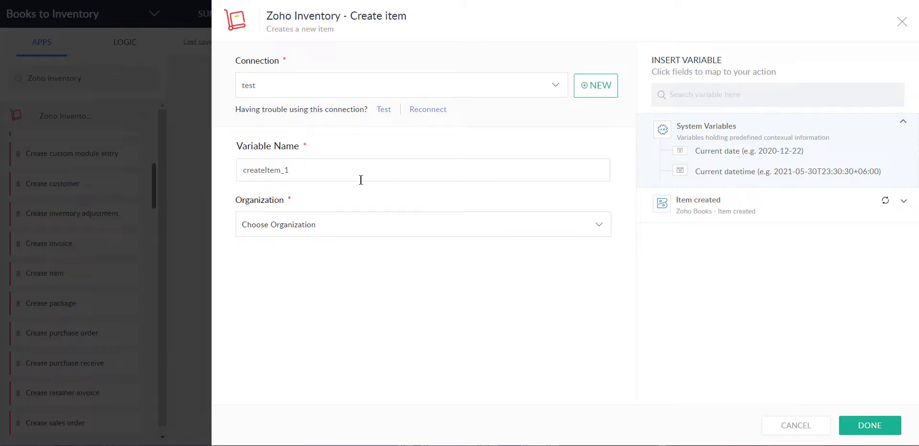
{"action": "left_click", "coordinate": [350, 232]}
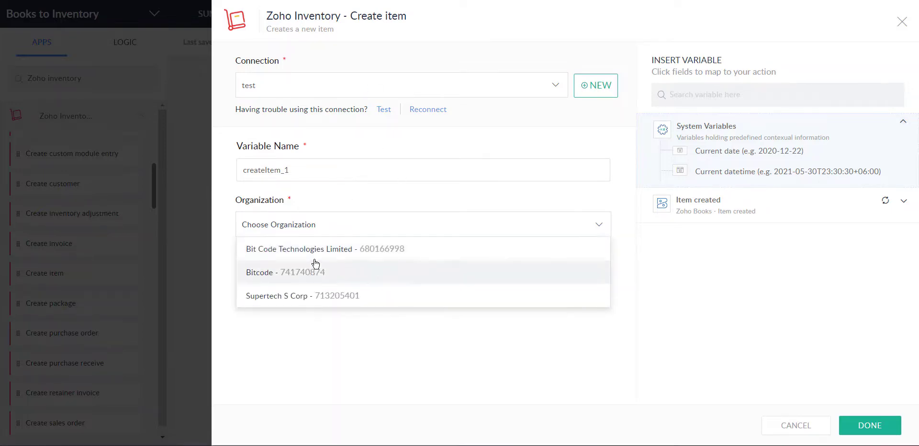
{"action": "left_click", "coordinate": [294, 250]}
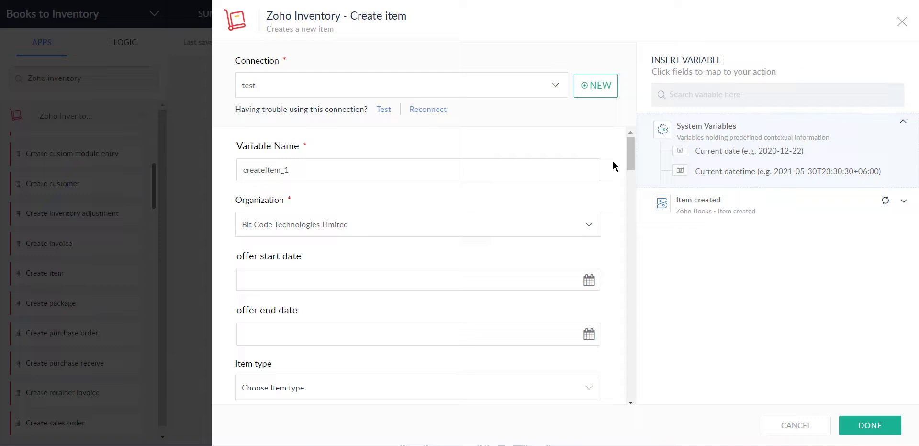
{"action": "left_click", "coordinate": [596, 86]}
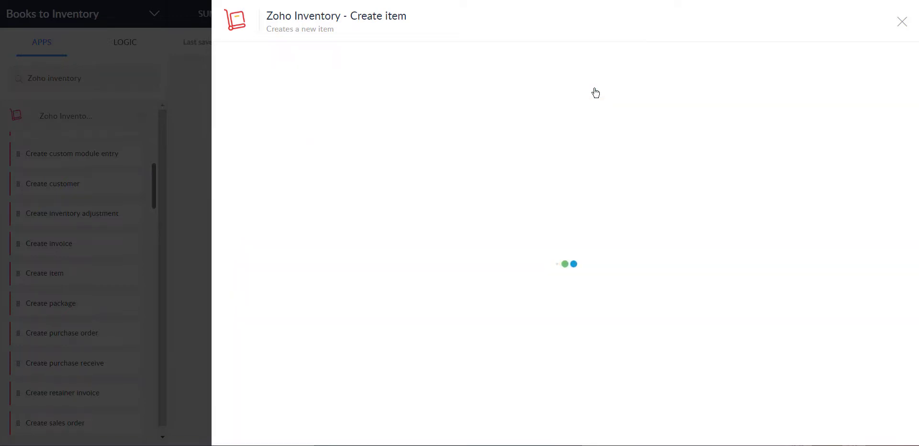
Step: Name the new connection 'Inventory' and accept its Zoho Inventory access request
{"action": "left_click", "coordinate": [536, 196]}
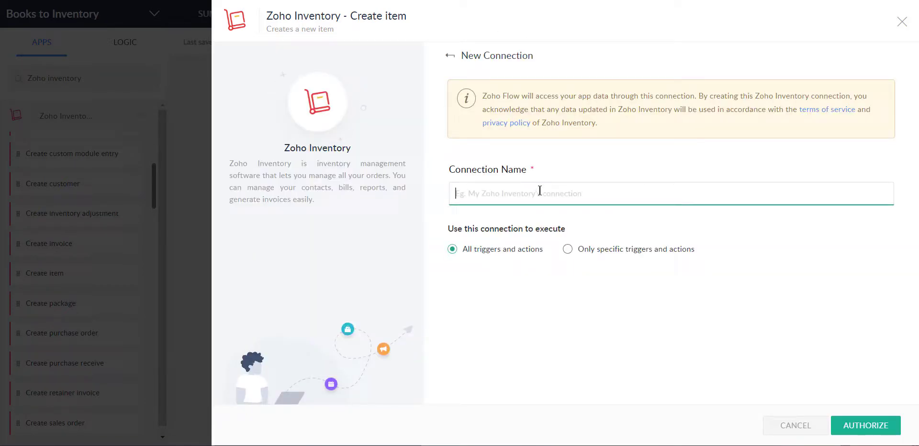
{"action": "type", "text": "Inventory"}
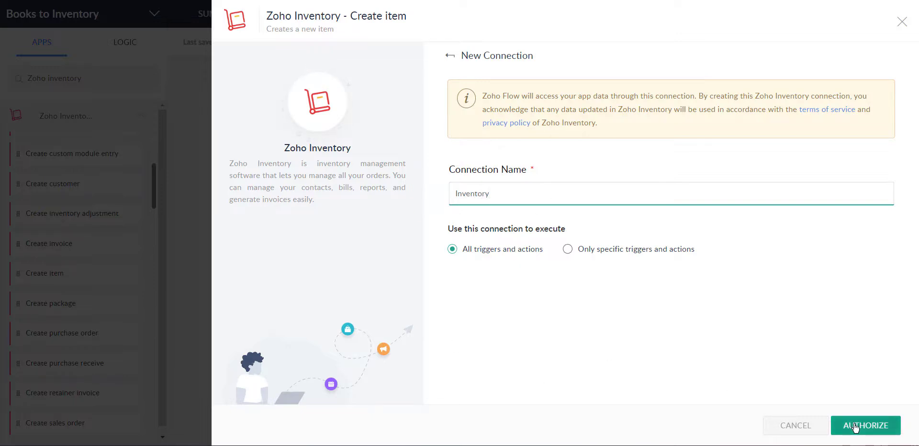
{"action": "left_click", "coordinate": [854, 425]}
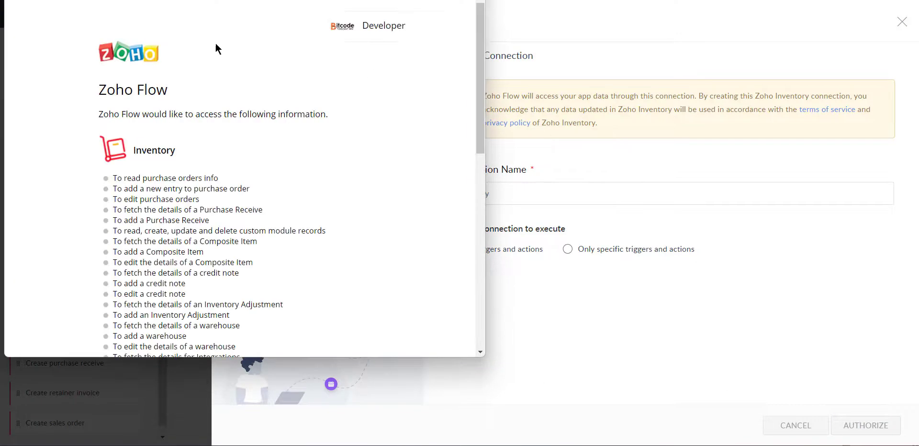
{"action": "scroll", "coordinate": [125, 274], "scroll_direction": "down", "scroll_amount": 15}
{"action": "left_click", "coordinate": [119, 287]}
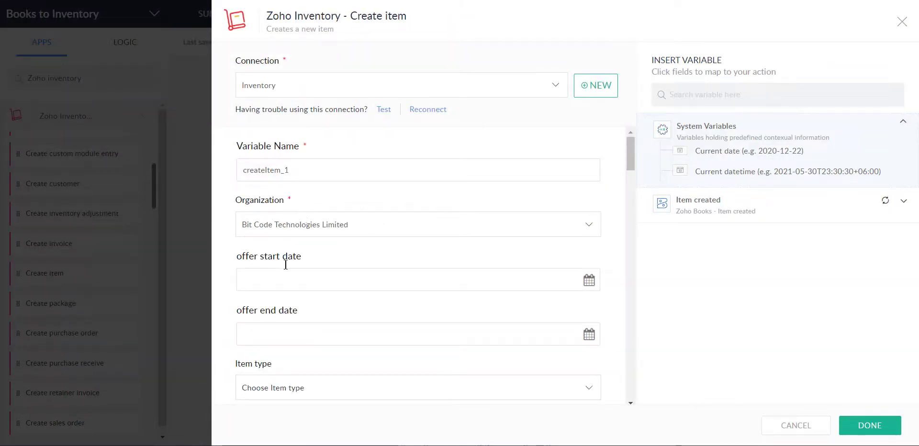
Step: Map the Books item's name and SKU into Item name and SKU
{"action": "scroll", "coordinate": [283, 264], "scroll_direction": "down", "scroll_amount": 4}
{"action": "left_click", "coordinate": [326, 191]}
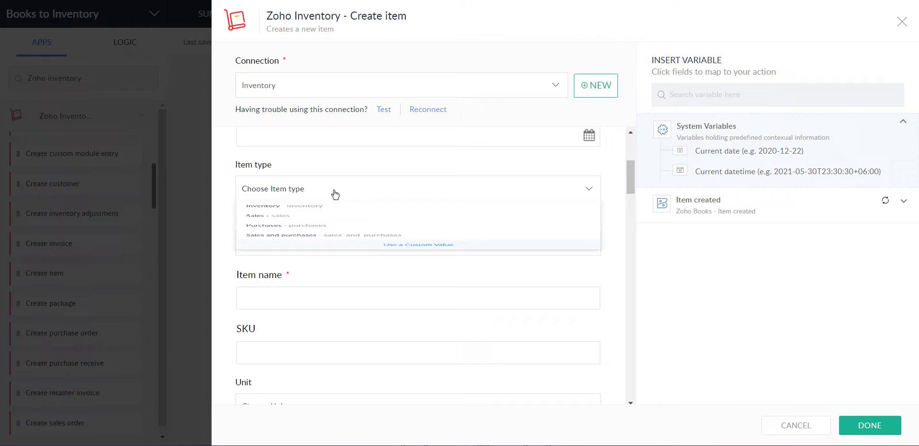
{"action": "left_click", "coordinate": [223, 231]}
{"action": "left_click", "coordinate": [302, 298]}
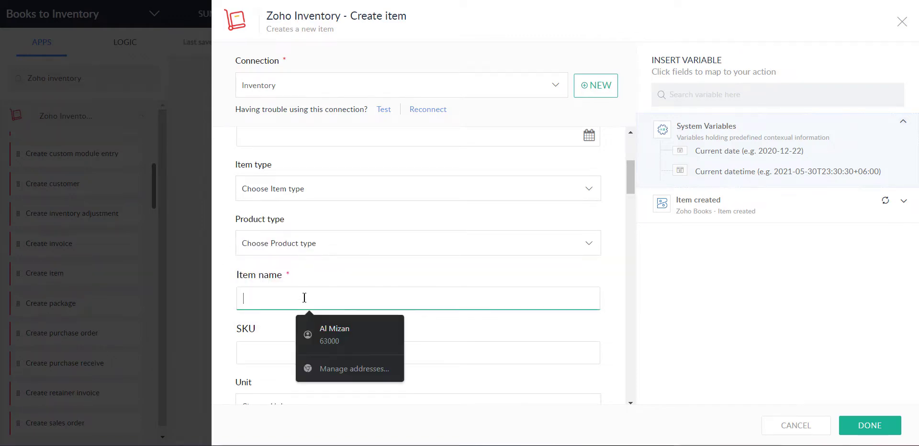
{"action": "left_click", "coordinate": [695, 95]}
{"action": "type", "text": "name"}
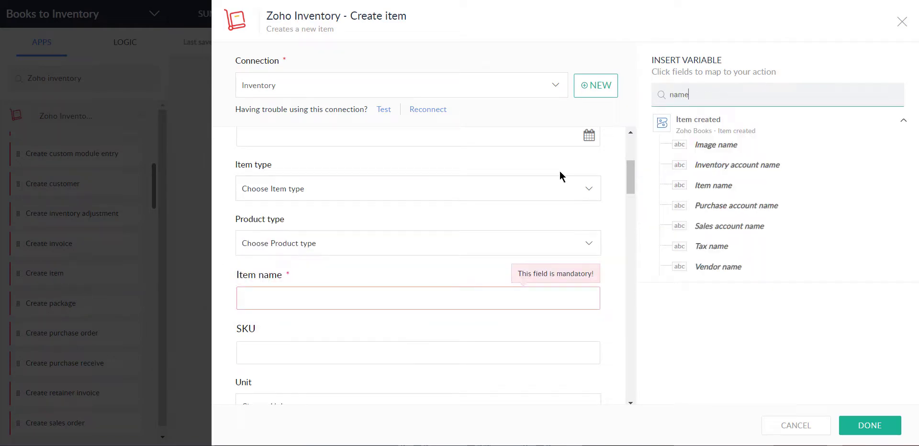
{"action": "left_click", "coordinate": [717, 186]}
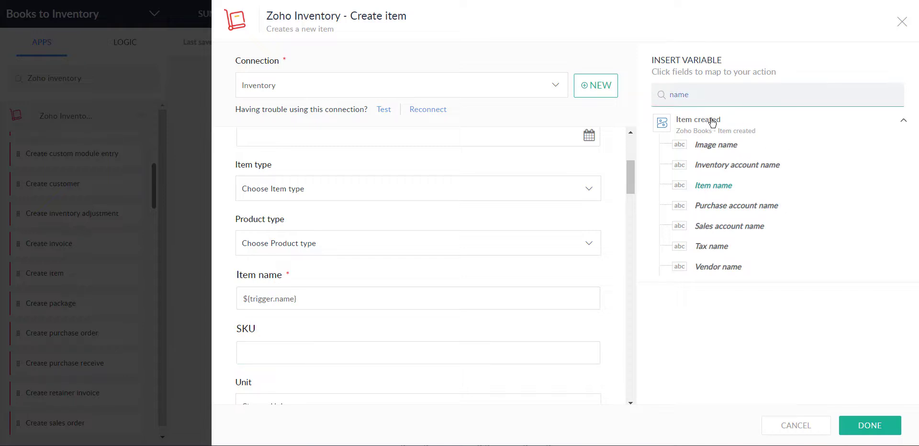
{"action": "type", "text": "sk"}
{"action": "left_click", "coordinate": [702, 187]}
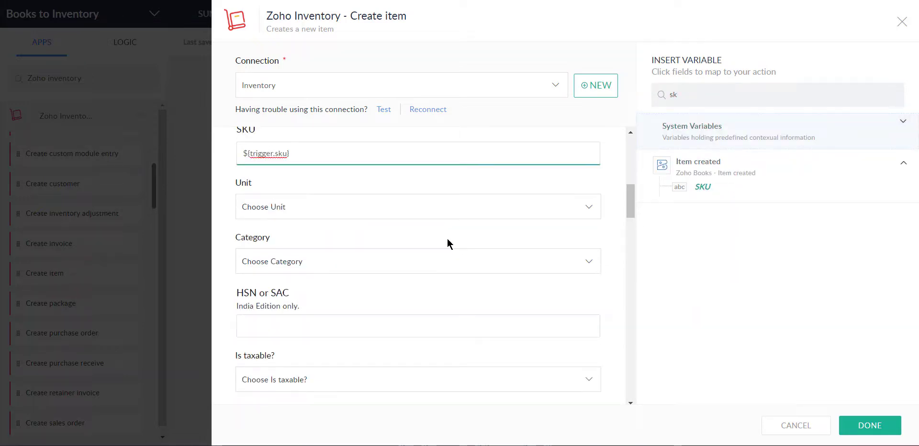
Step: Map sales rate and sales description from the trigger, then save the Create item step
{"action": "scroll", "coordinate": [297, 290], "scroll_direction": "down", "scroll_amount": 3}
{"action": "scroll", "coordinate": [325, 325], "scroll_direction": "down", "scroll_amount": 4}
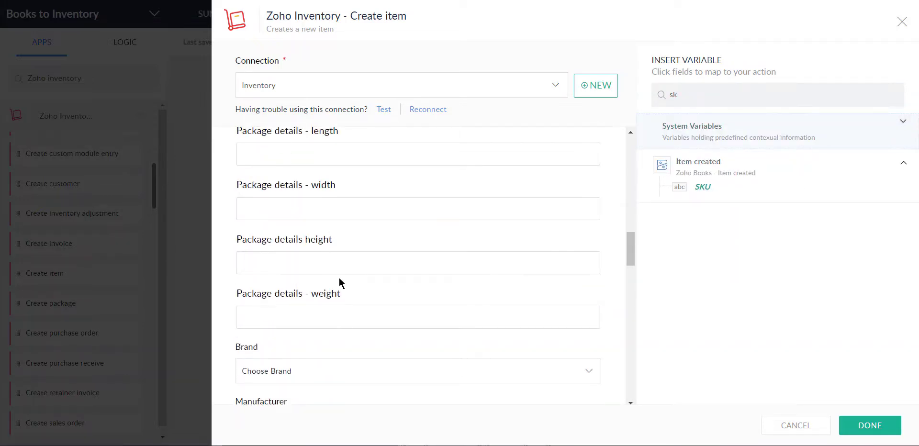
{"action": "scroll", "coordinate": [334, 292], "scroll_direction": "down", "scroll_amount": 4}
{"action": "scroll", "coordinate": [328, 302], "scroll_direction": "down", "scroll_amount": 5}
{"action": "scroll", "coordinate": [328, 302], "scroll_direction": "up", "scroll_amount": 1}
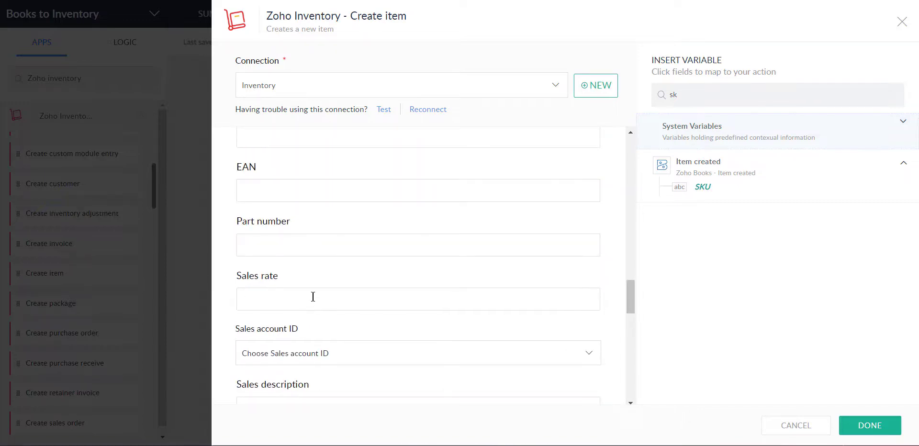
{"action": "left_click", "coordinate": [312, 297]}
{"action": "double_click", "coordinate": [672, 94]}
{"action": "type", "text": "sales"}
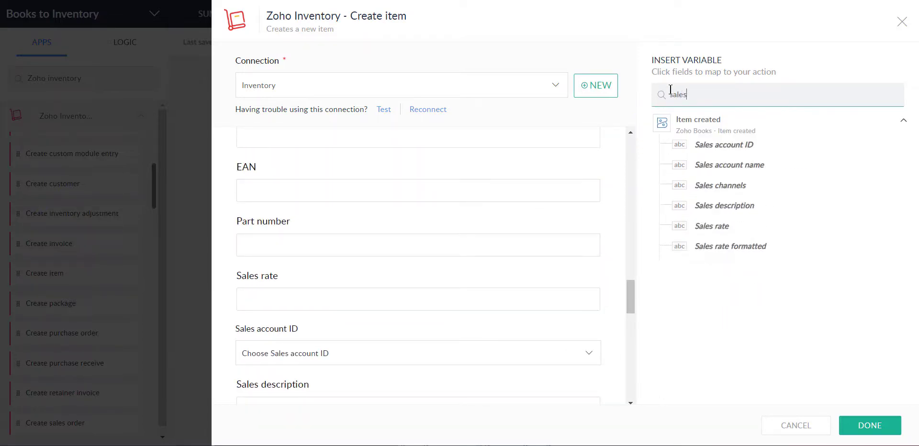
{"action": "left_click", "coordinate": [701, 230]}
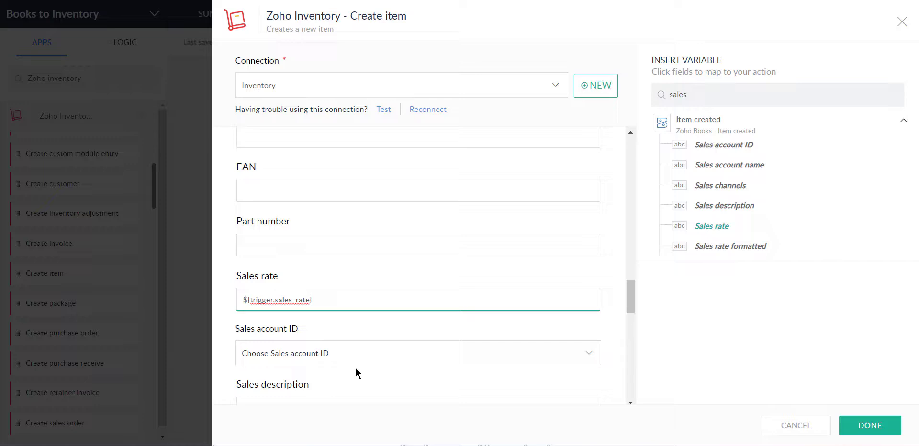
{"action": "scroll", "coordinate": [355, 367], "scroll_direction": "down", "scroll_amount": 4}
{"action": "left_click", "coordinate": [335, 234]}
{"action": "left_click", "coordinate": [724, 205]}
{"action": "scroll", "coordinate": [340, 324], "scroll_direction": "down", "scroll_amount": 2}
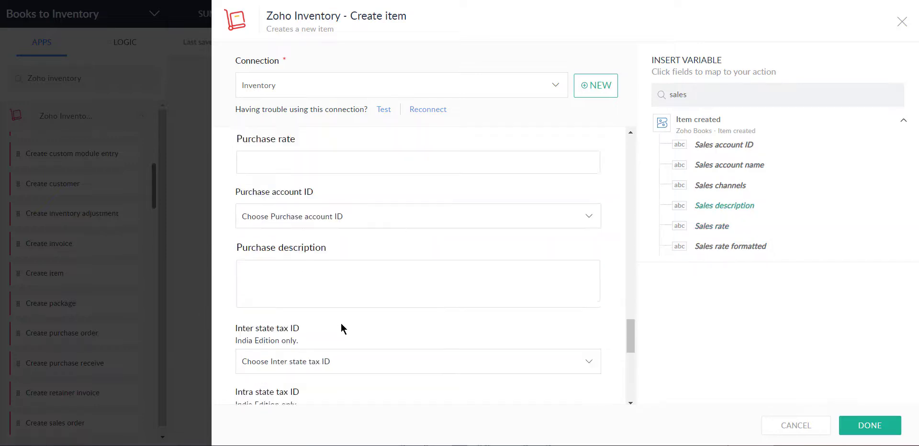
{"action": "scroll", "coordinate": [340, 323], "scroll_direction": "down", "scroll_amount": 5}
{"action": "left_click", "coordinate": [880, 433]}
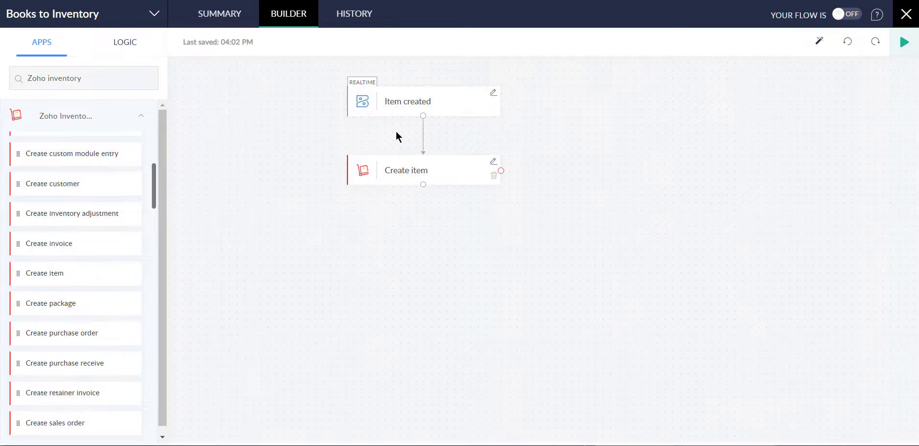
Step: Turn the Books to Inventory flow's status toggle ON
{"action": "left_click", "coordinate": [843, 18]}
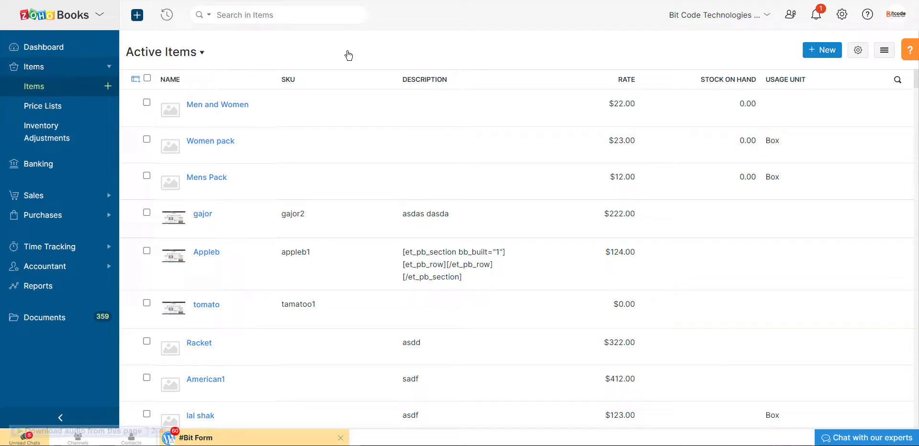
Step: Start a new Zoho Books item named 'Test this video' with SKU HOZ-45
{"action": "left_click", "coordinate": [825, 52]}
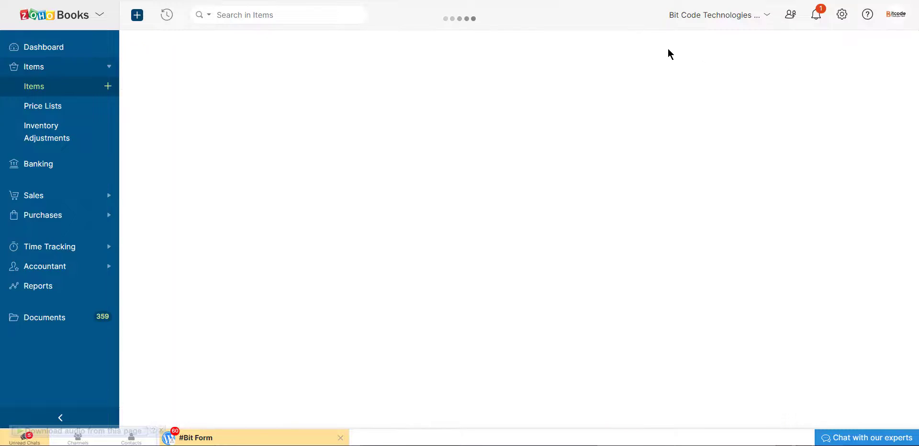
{"action": "type", "text": "Test this "}
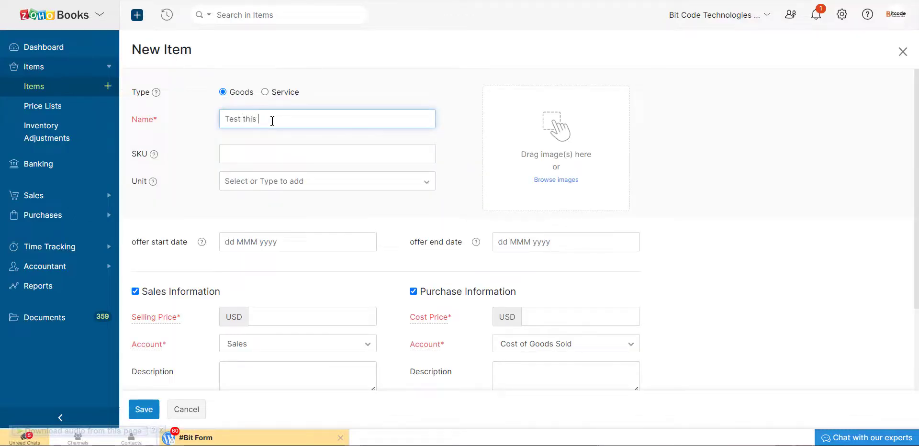
{"action": "type", "text": " video"}
{"action": "key", "text": "Tab"}
{"action": "type", "text": "HOZ-"}
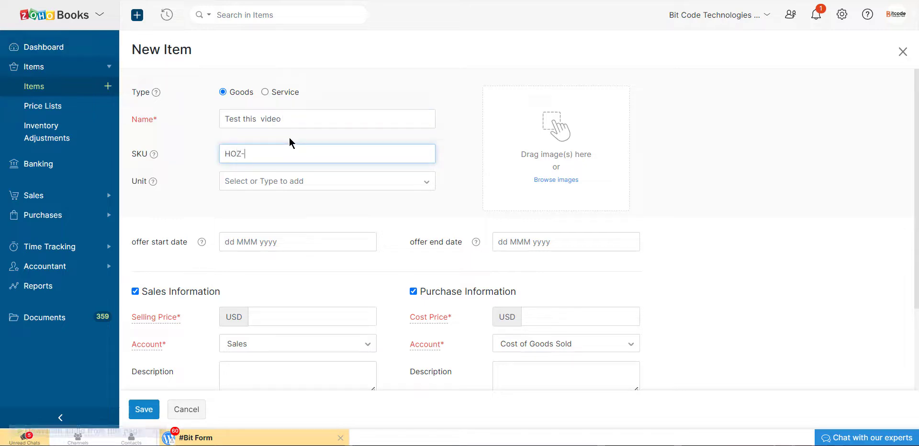
{"action": "type", "text": "45"}
Step: Make the item sales-only at a $654 selling price, save it, and open its details
{"action": "left_click", "coordinate": [413, 292]}
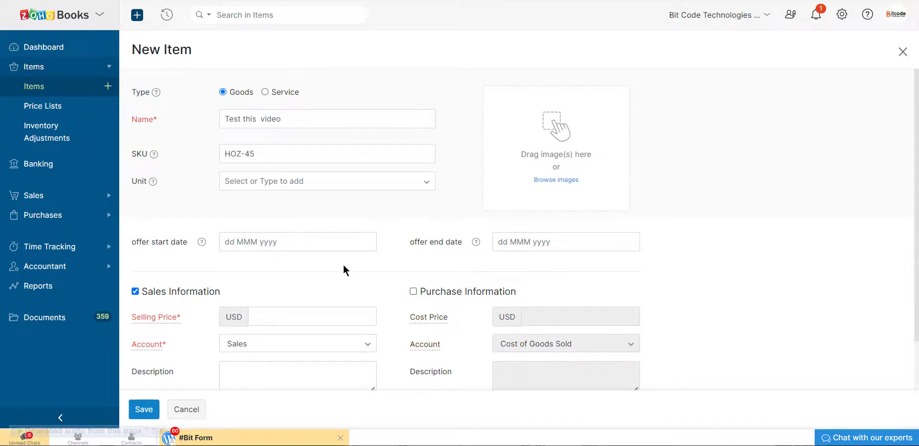
{"action": "scroll", "coordinate": [343, 265], "scroll_direction": "down", "scroll_amount": 3}
{"action": "left_click", "coordinate": [291, 199]}
{"action": "type", "text": "654"}
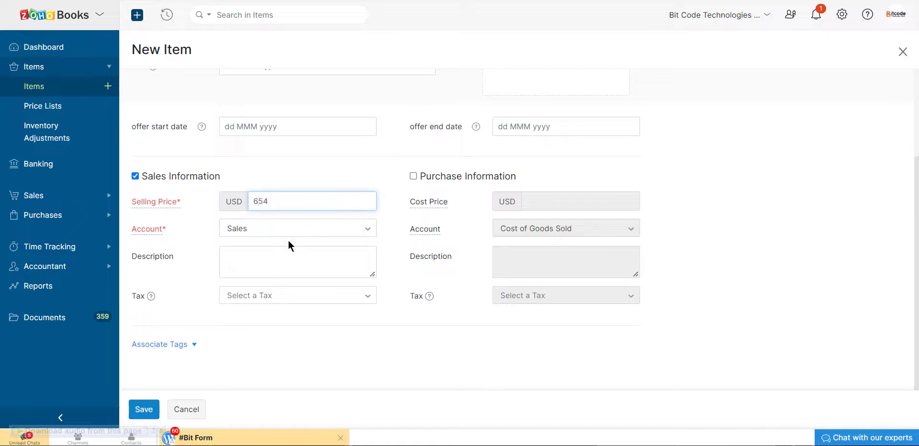
{"action": "left_click", "coordinate": [143, 409]}
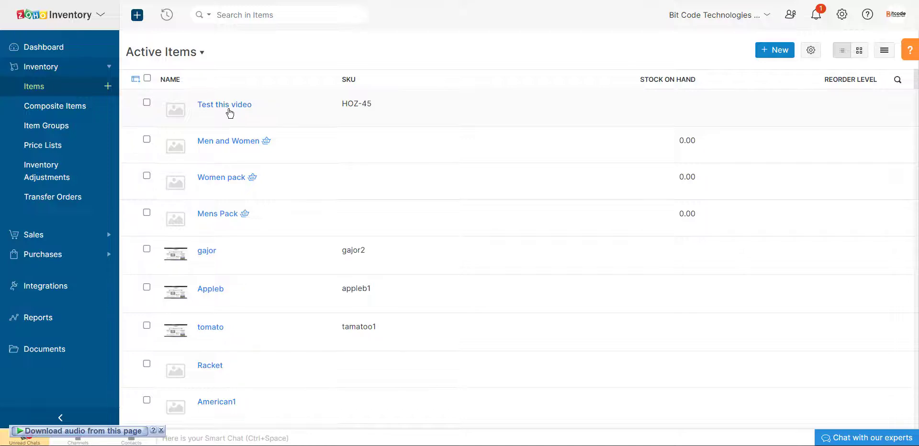
{"action": "left_click", "coordinate": [228, 110]}
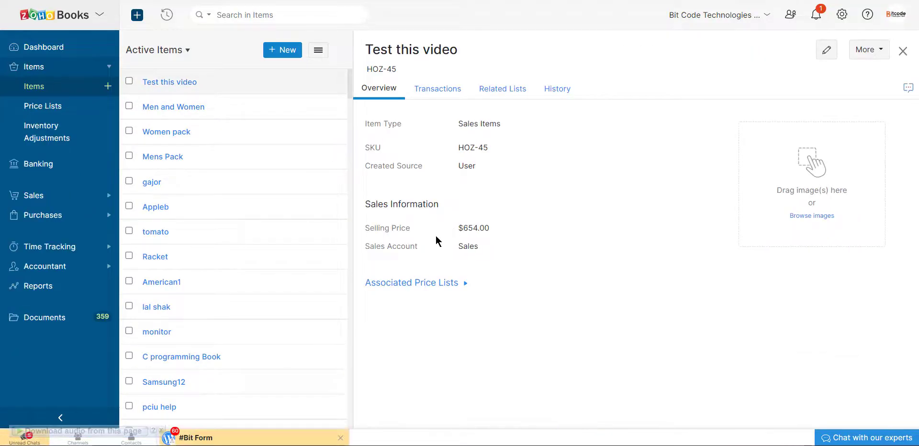